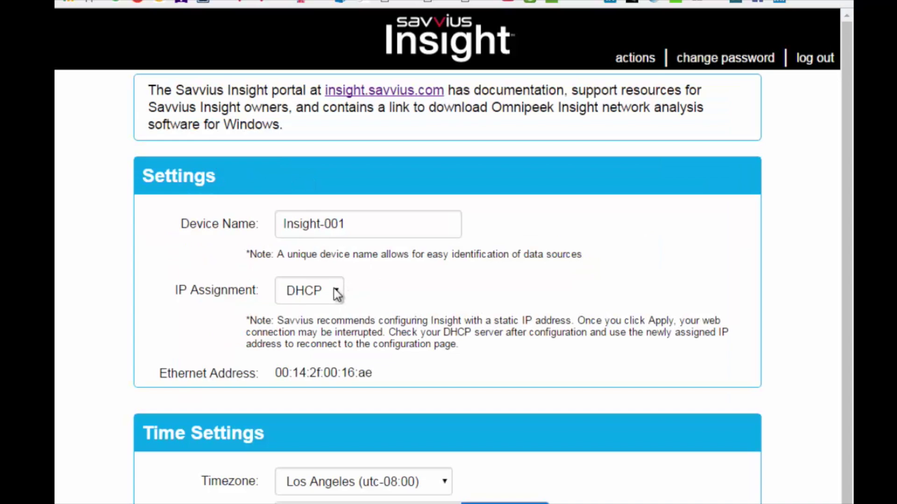
# Review the IP assignment, timezone and NTP server settings of the Insight device
pyautogui.click(336, 293)
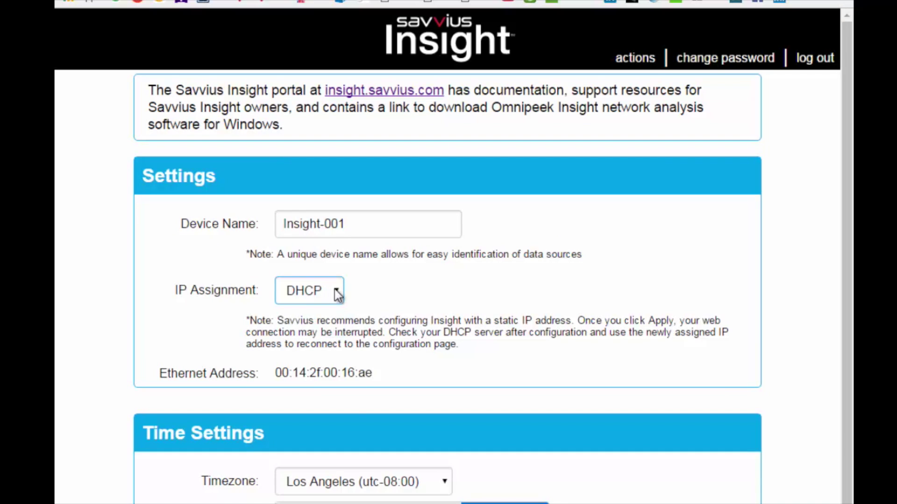
pyautogui.scroll(-4, 546, 463)
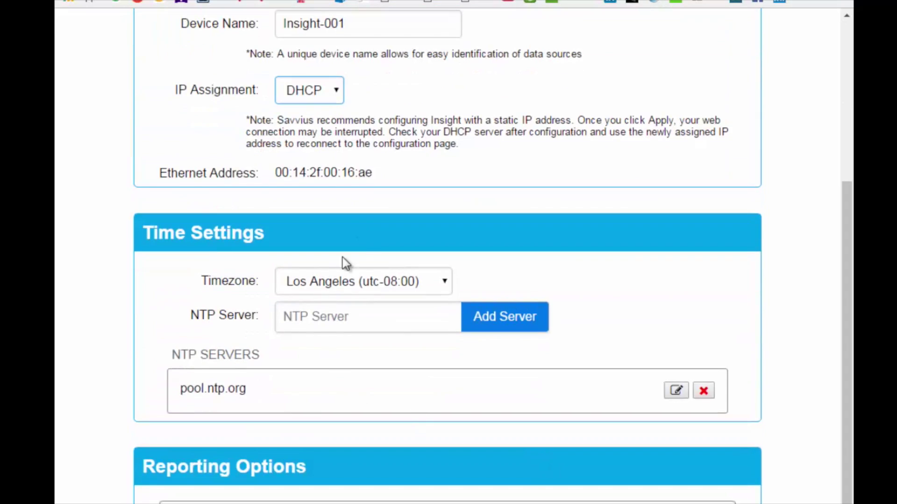
pyautogui.click(584, 390)
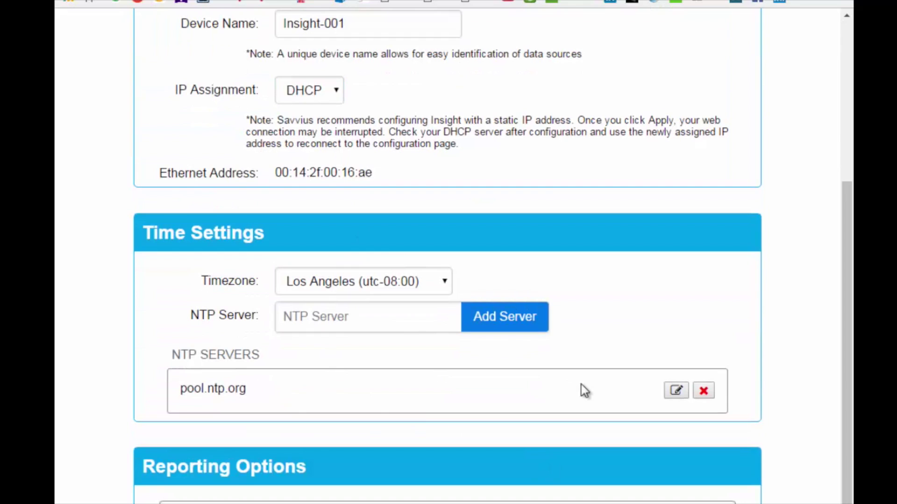
pyautogui.click(445, 284)
pyautogui.click(445, 285)
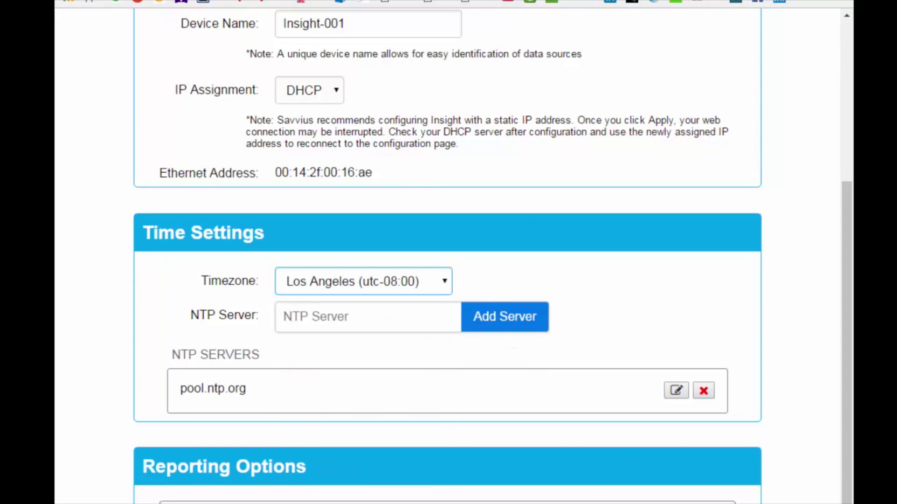
pyautogui.click(212, 361)
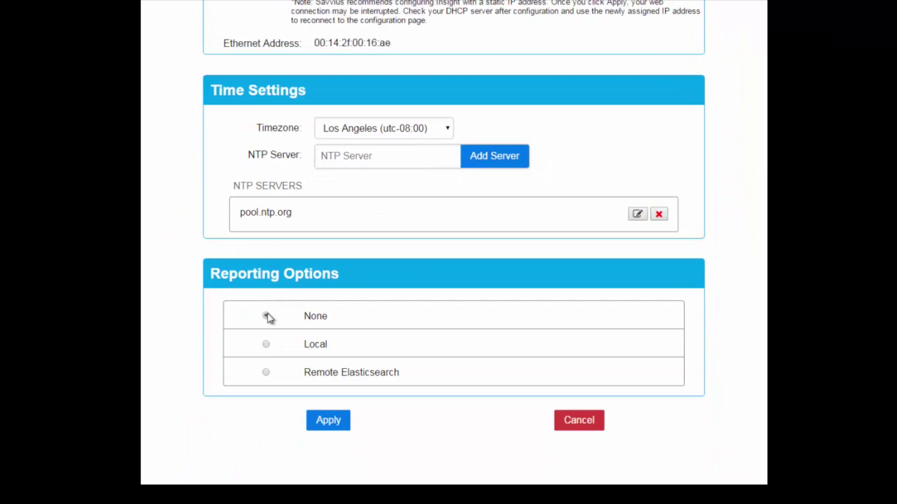
# Inspect the Remote Elasticsearch reporting settings and select Local as the reporting option
pyautogui.click(267, 348)
pyautogui.scroll(-3, 329, 299)
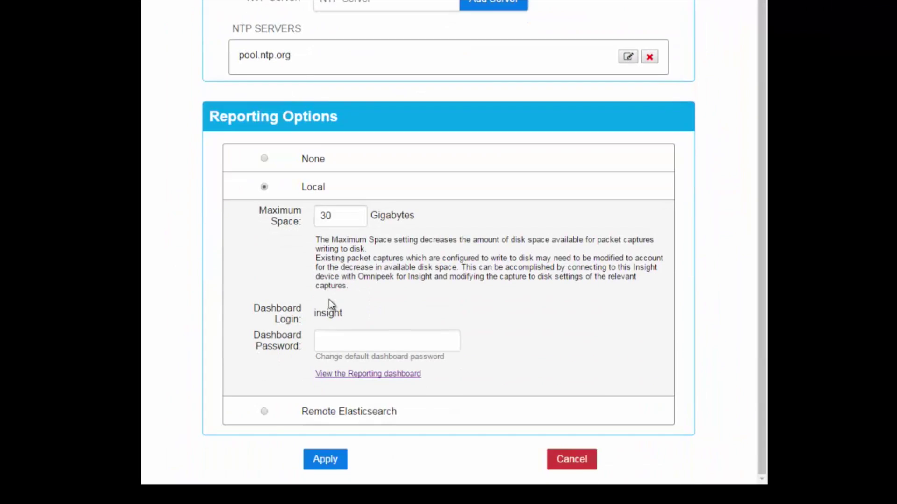
pyautogui.click(264, 413)
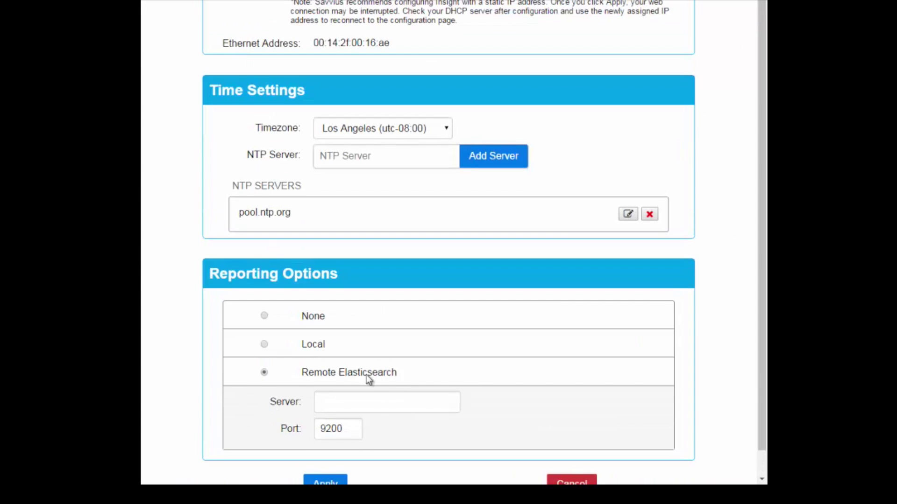
pyautogui.click(264, 345)
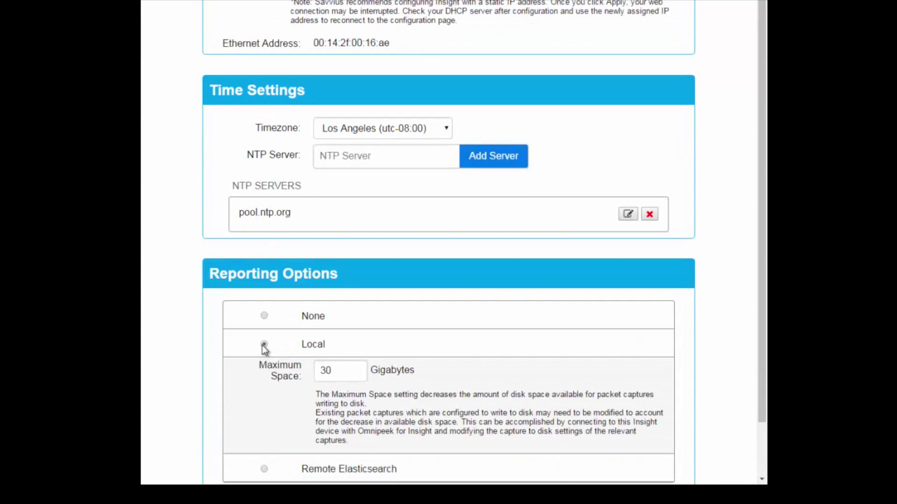
pyautogui.scroll(-3, 361, 413)
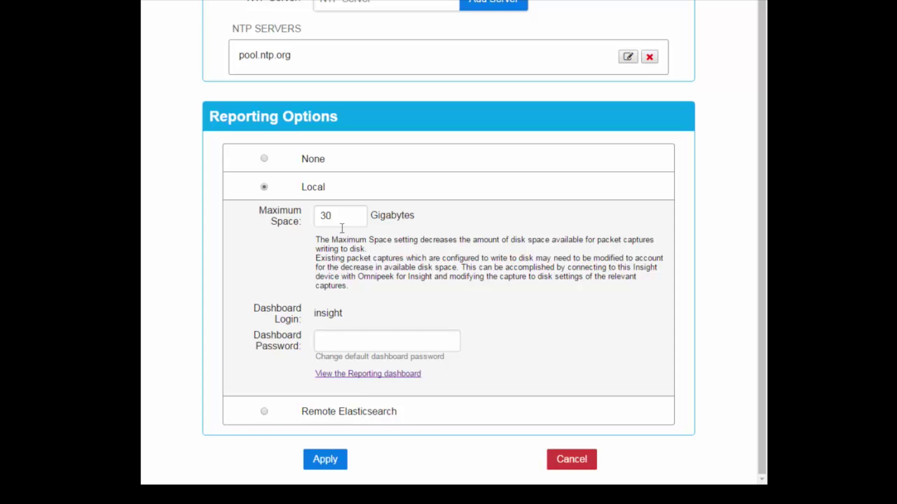
pyautogui.moveTo(339, 215); pyautogui.dragTo(300, 218)
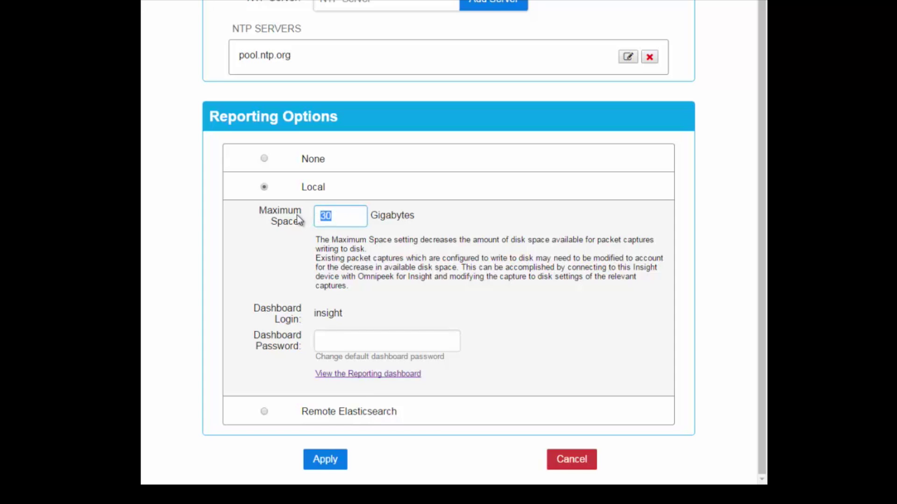
pyautogui.write('50')
pyautogui.press('BackSpace')
pyautogui.press('BackSpace')
# Open the Reporting dashboard from the Local reporting options and browse its Calls, Media, Applications and Flows dashboards
pyautogui.click(336, 343)
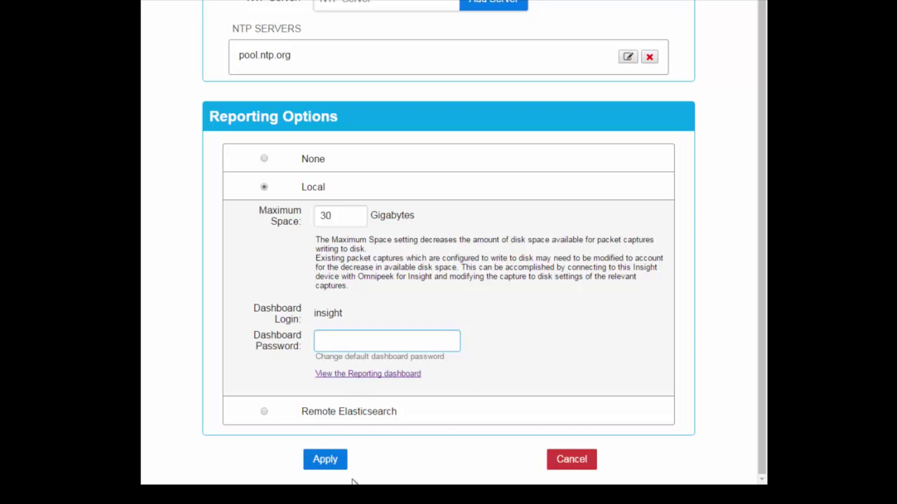
pyautogui.scroll(3, 449, 252)
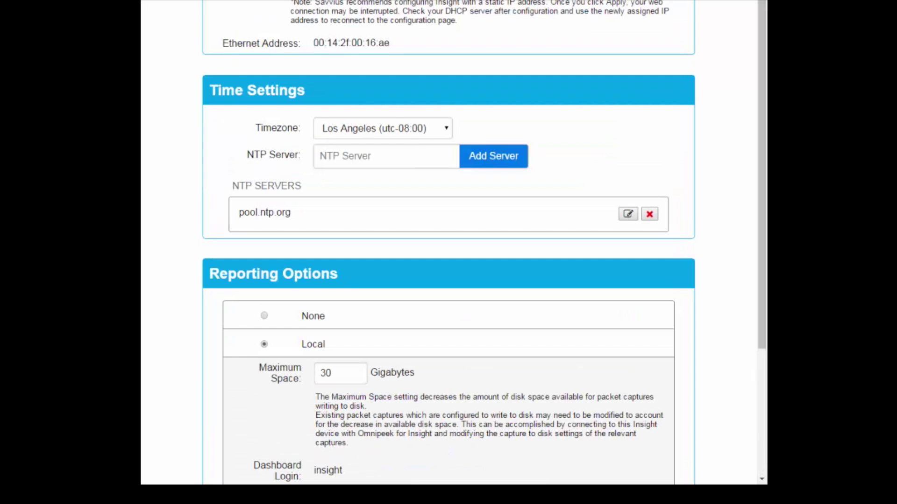
pyautogui.scroll(-3, 537, 172)
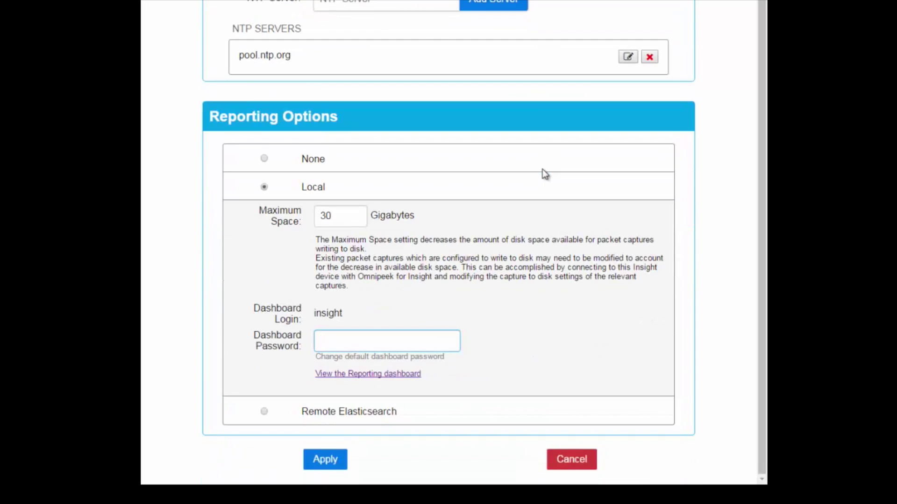
pyautogui.click(390, 374)
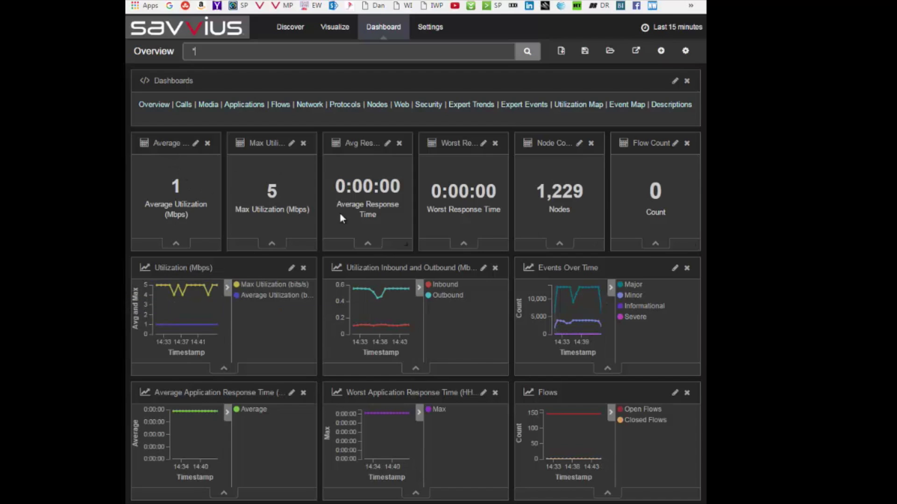
pyautogui.click(185, 107)
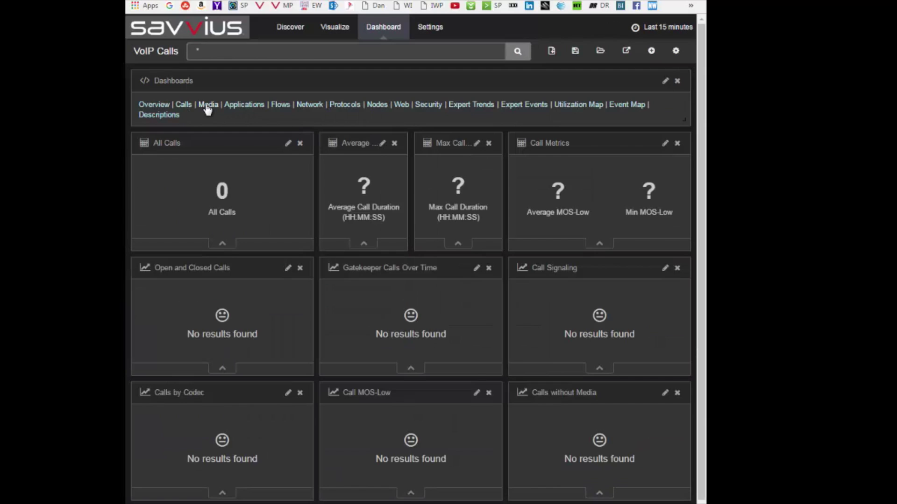
pyautogui.click(208, 106)
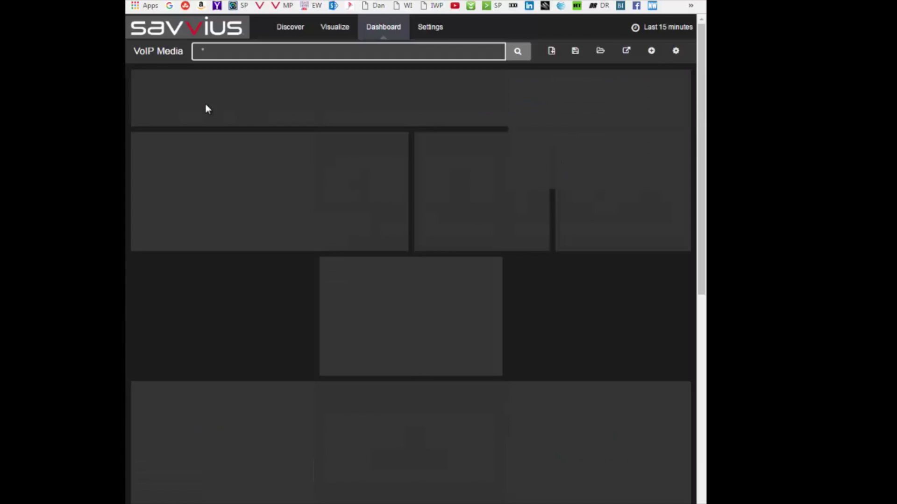
pyautogui.click(244, 106)
pyautogui.click(280, 107)
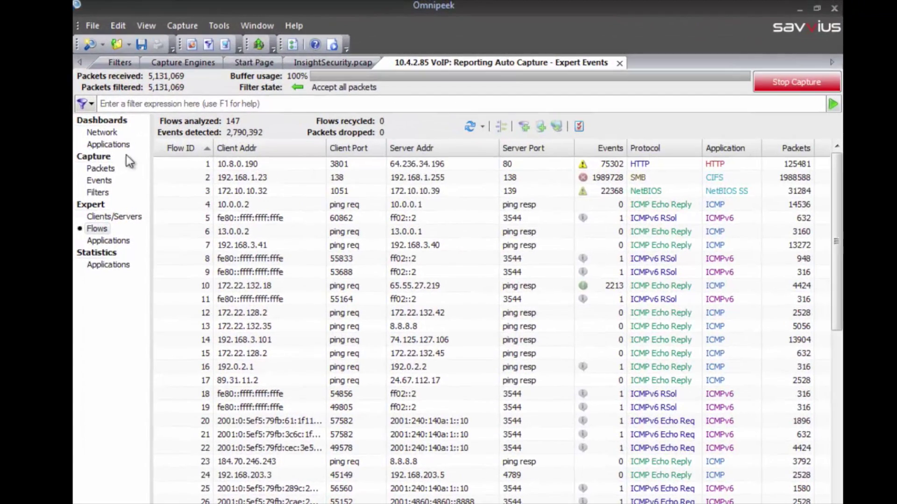
# In Omnipeek, insert a capture engine for host 10.4.2.85, enter the account password and connect to it
pyautogui.click(176, 65)
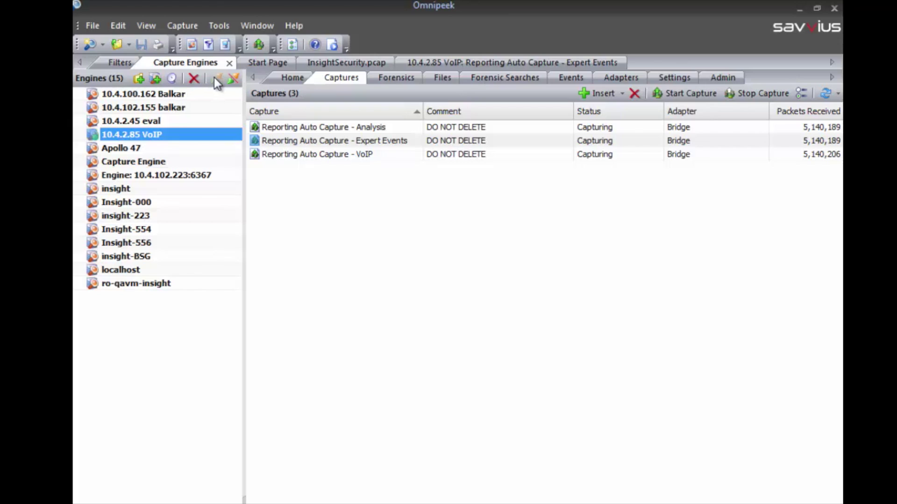
pyautogui.click(156, 78)
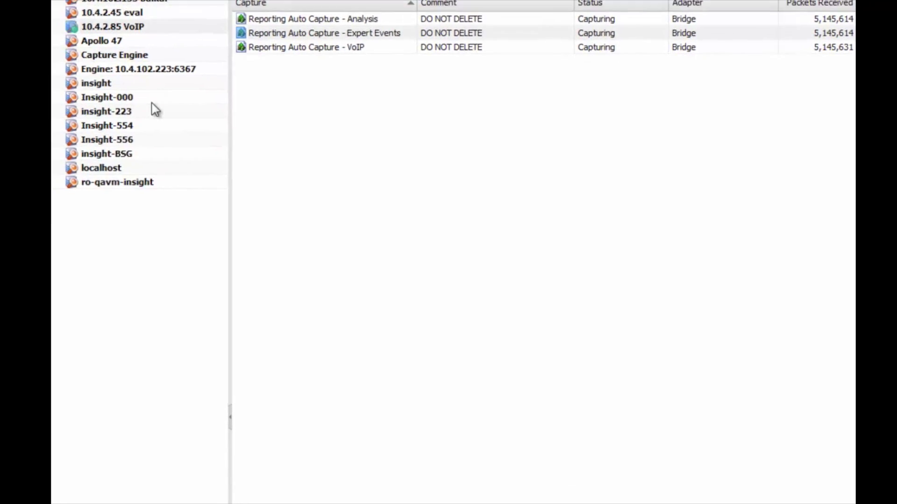
pyautogui.click(467, 180)
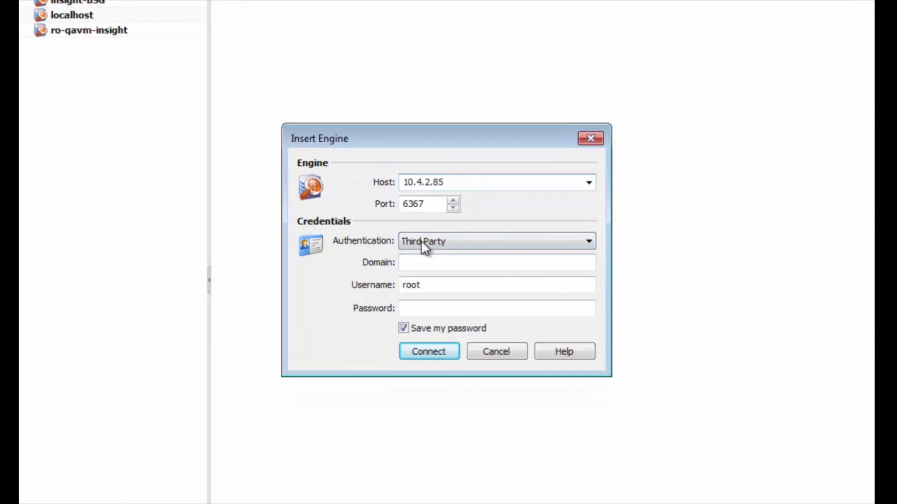
pyautogui.click(402, 304)
pyautogui.write('••••••')
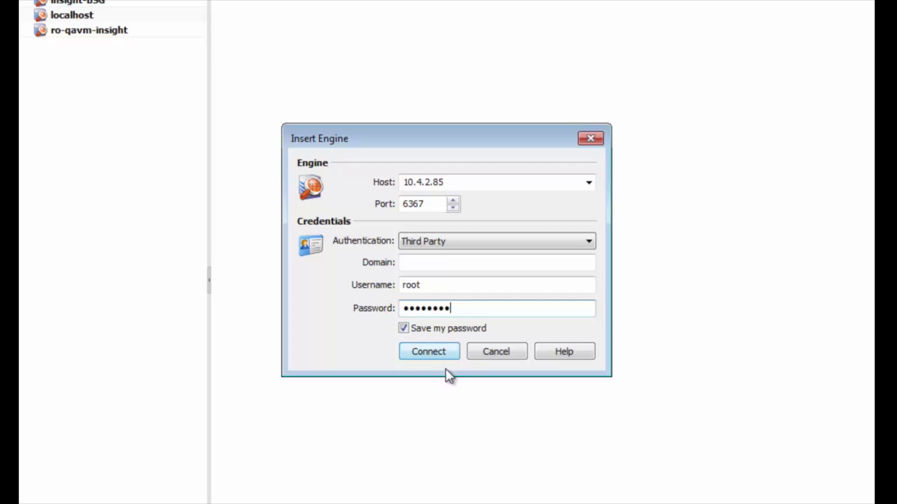
pyautogui.click(431, 352)
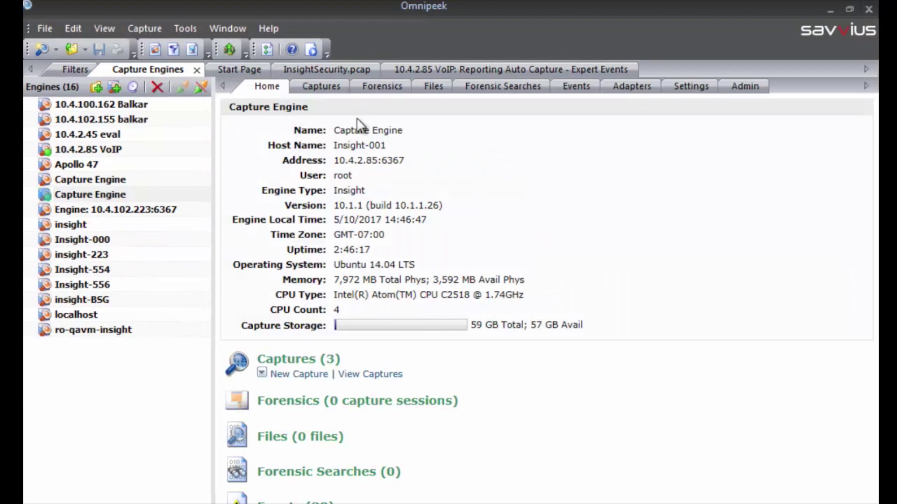
# Begin a new capture on the connected engine, choose the Bridge adapter and review its general capture settings
pyautogui.click(269, 360)
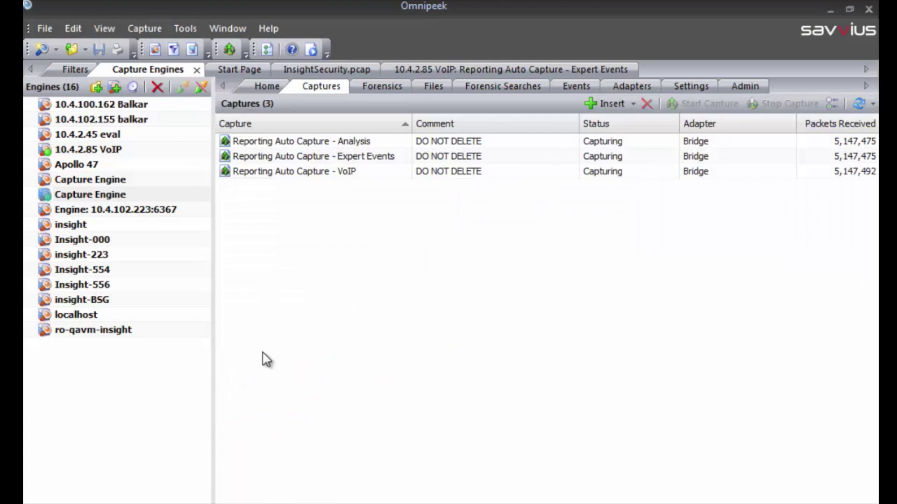
pyautogui.click(634, 103)
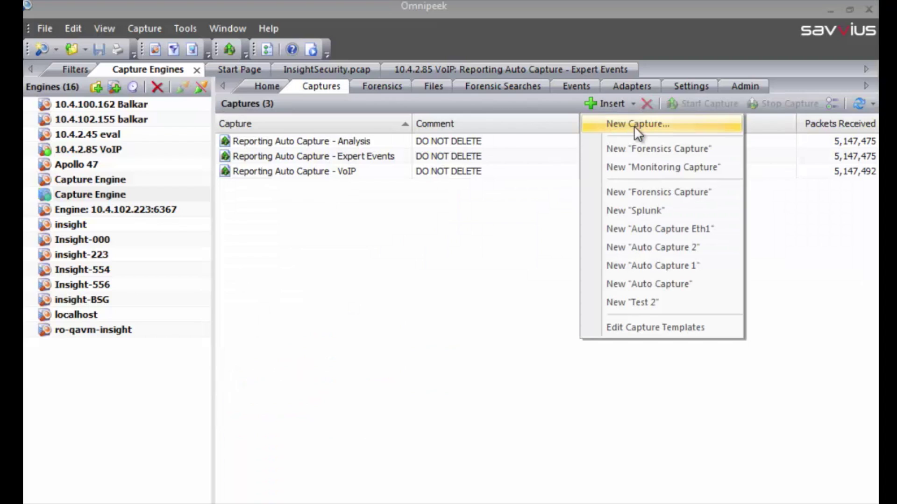
pyautogui.click(636, 125)
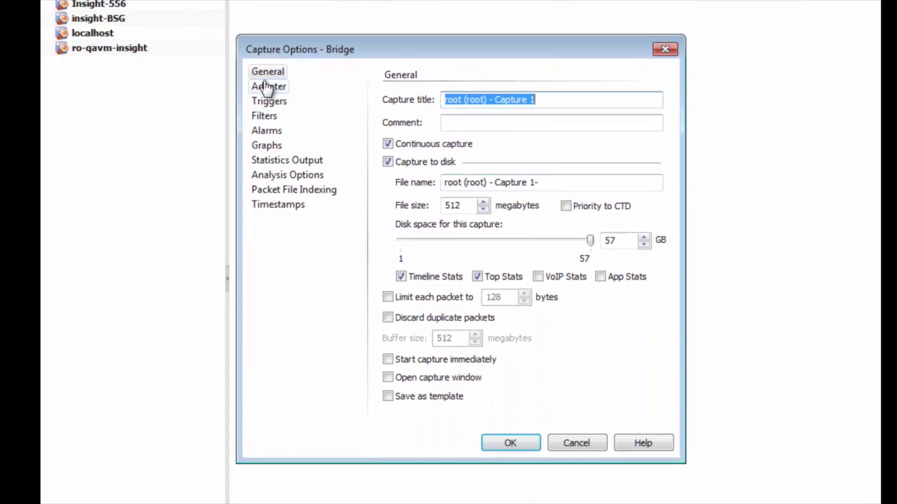
pyautogui.click(266, 88)
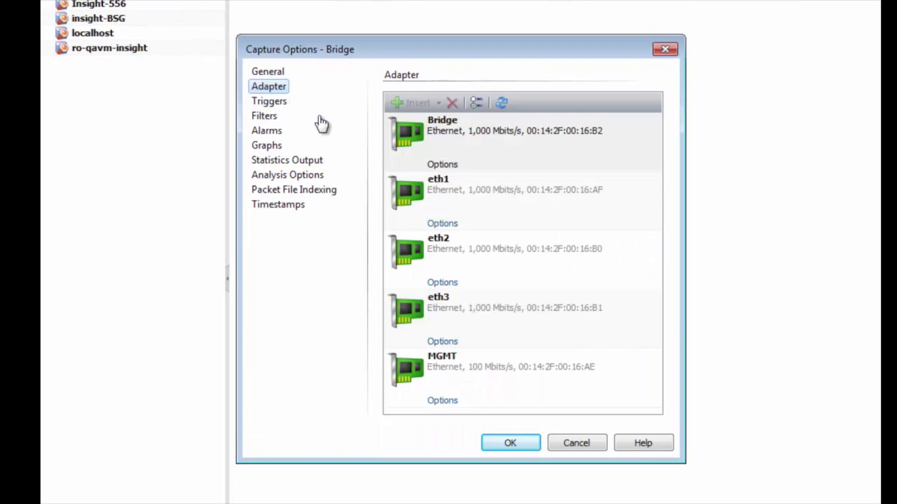
pyautogui.click(440, 127)
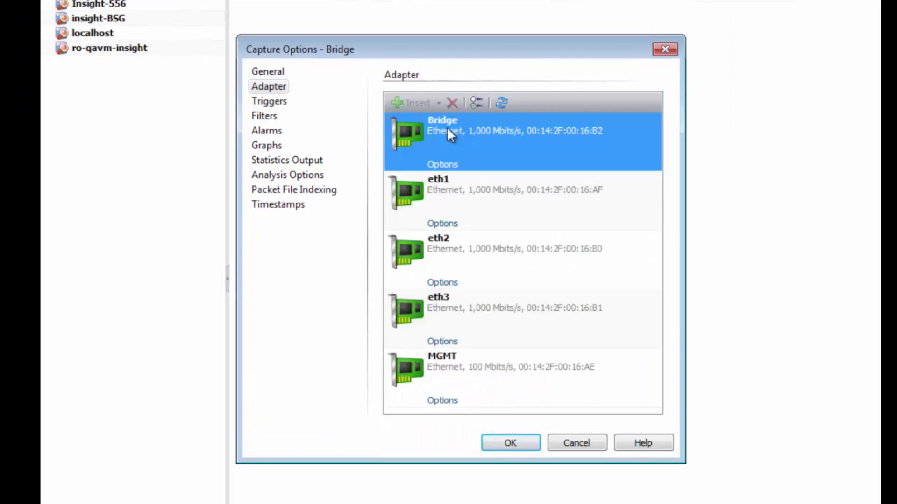
pyautogui.click(267, 73)
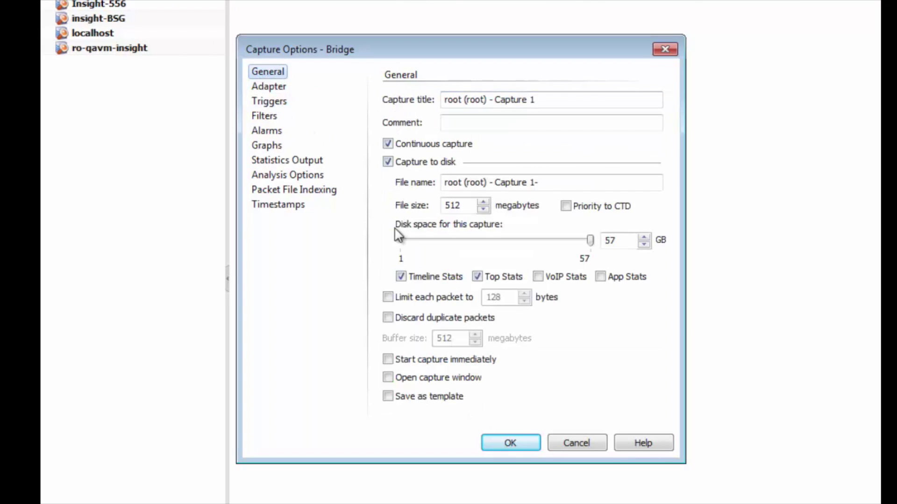
# Enable all analysis options for the new capture and create it, continuing with the current settings
pyautogui.click(275, 176)
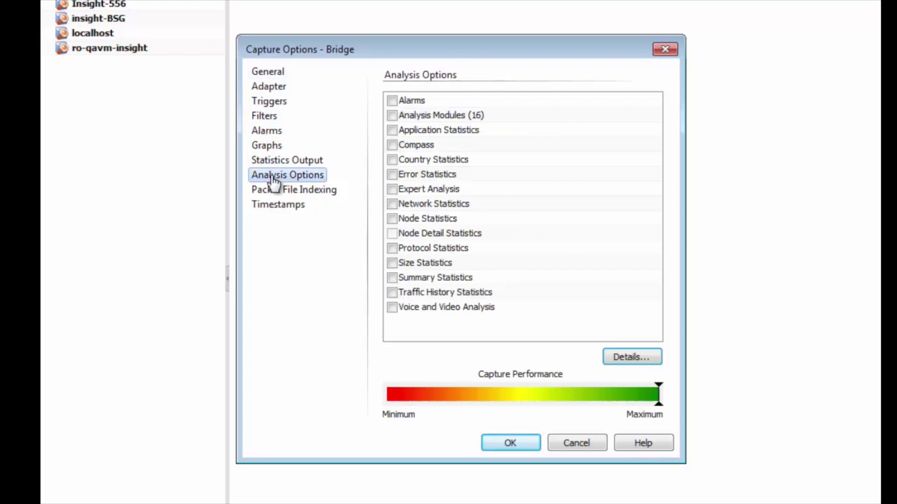
pyautogui.rightClick(551, 179)
pyautogui.click(568, 229)
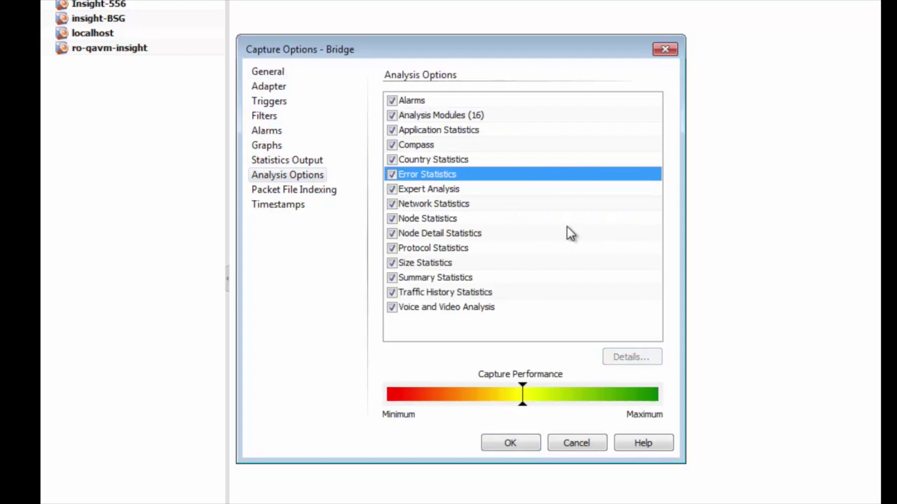
pyautogui.click(264, 87)
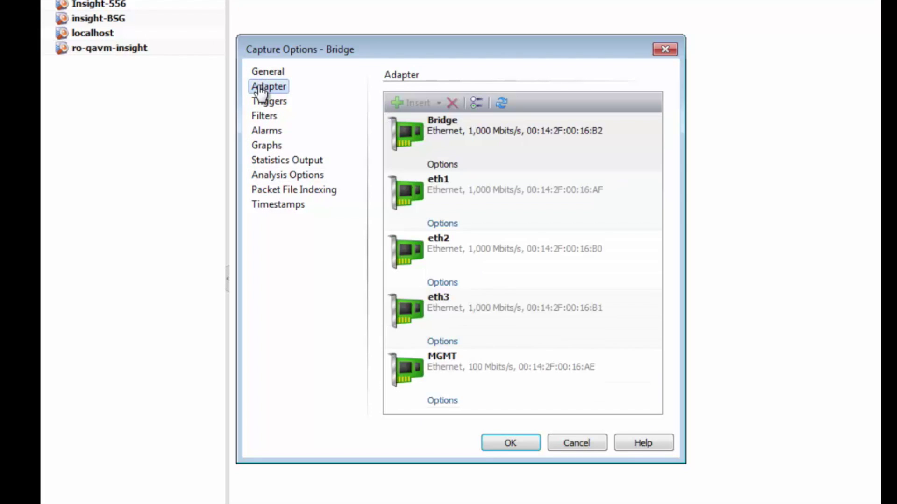
pyautogui.click(524, 442)
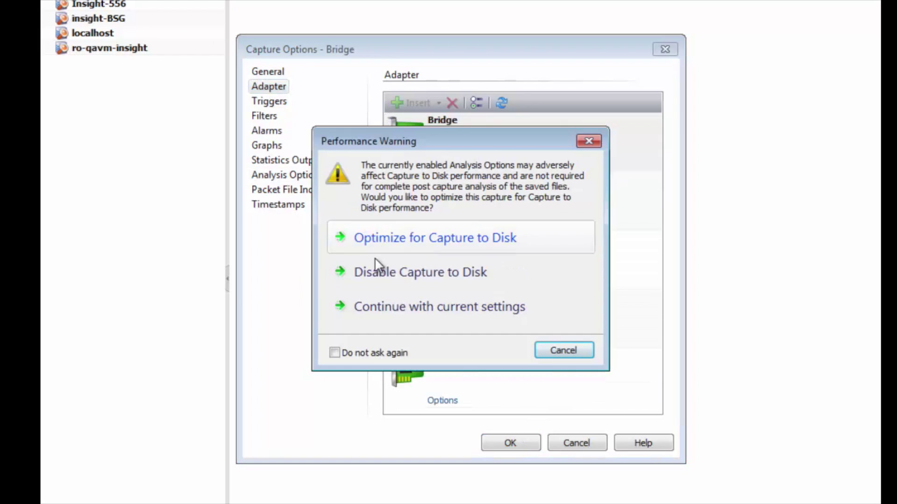
pyautogui.click(367, 308)
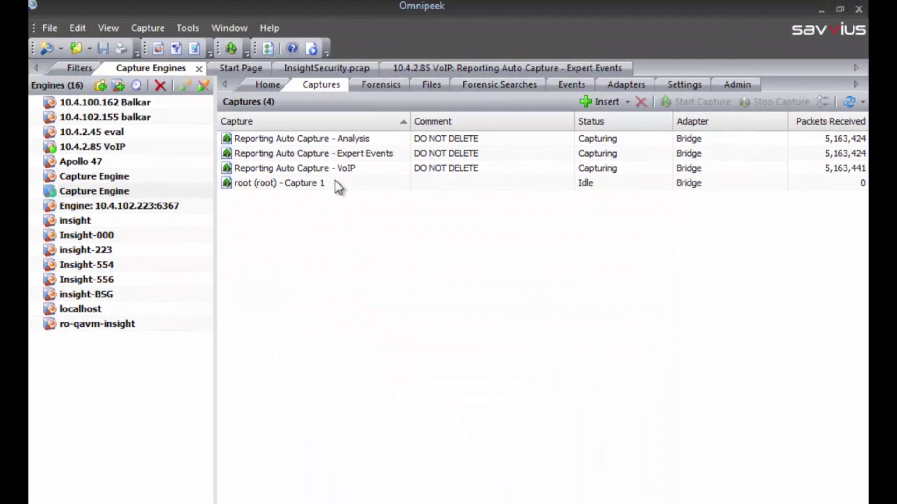
# Start the newly created idle capture and open its capture window
pyautogui.click(335, 181)
pyautogui.rightClick(334, 182)
pyautogui.click(369, 276)
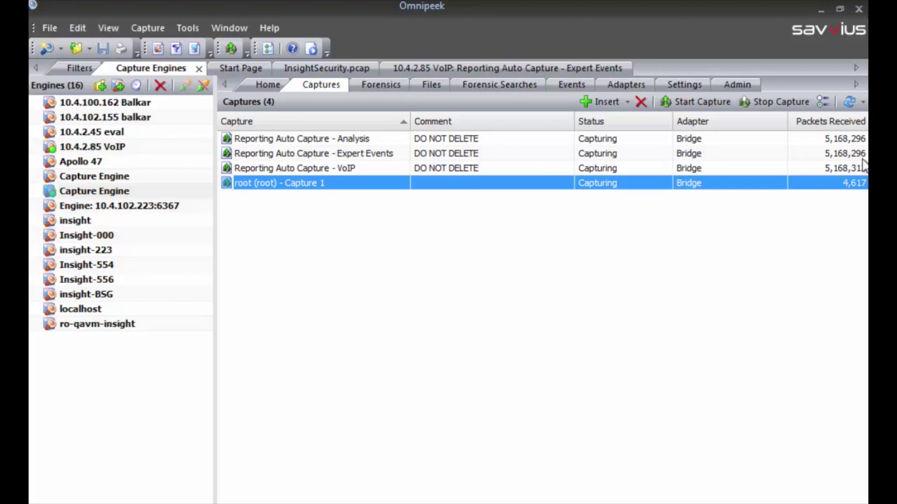
pyautogui.doubleClick(310, 185)
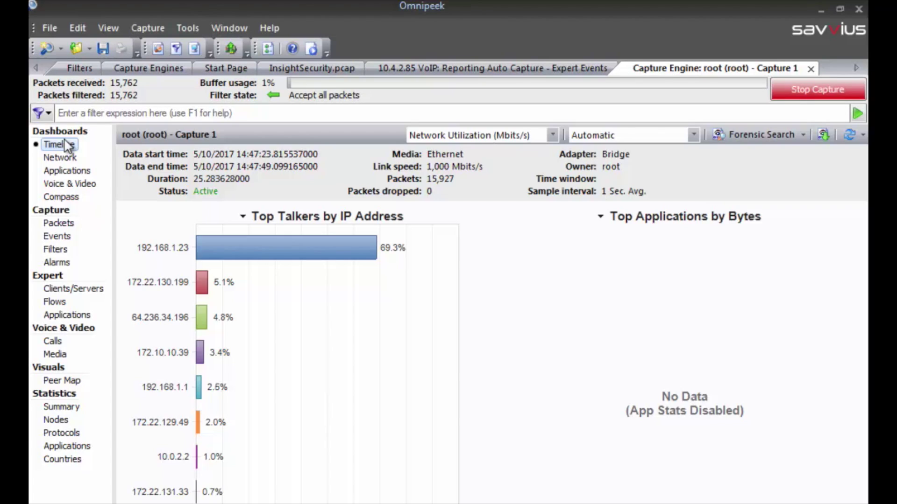
# Review the running capture's Network, Applications and Compass dashboards, and hide the data list beside the Compass graph
pyautogui.click(61, 157)
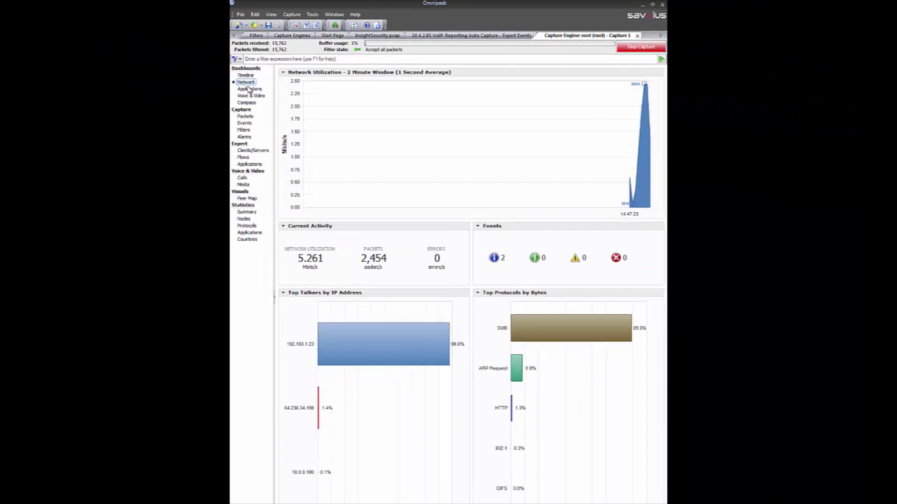
pyautogui.click(249, 88)
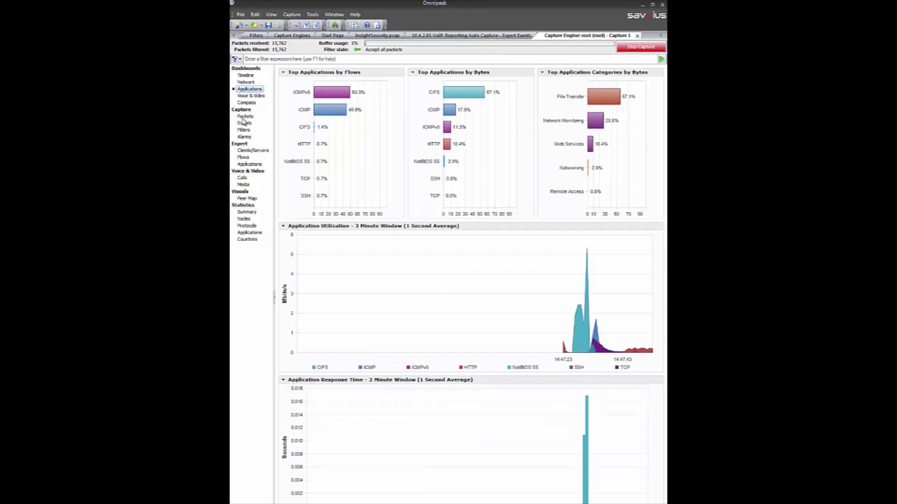
pyautogui.click(244, 117)
pyautogui.click(245, 103)
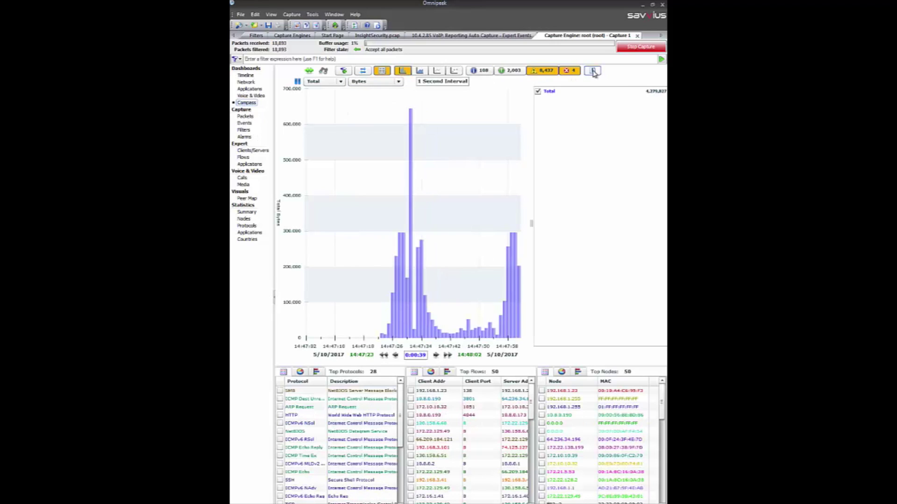
pyautogui.click(383, 70)
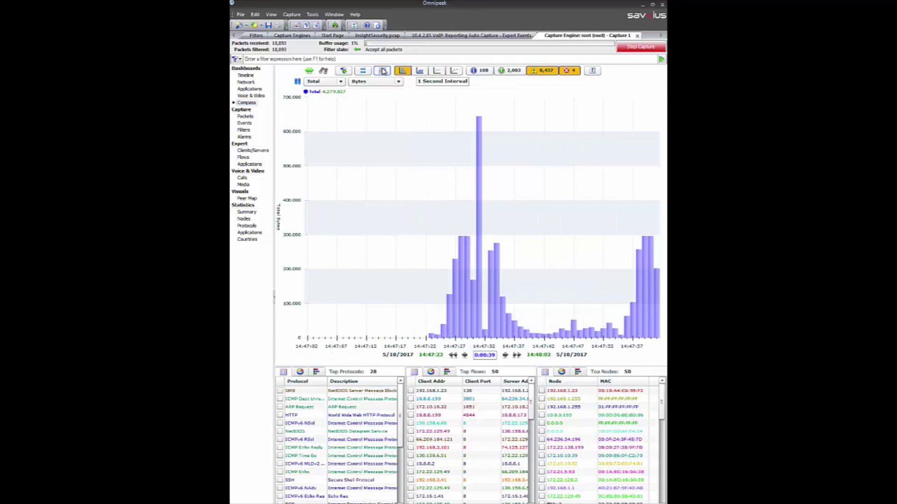
# Inspect packet 27 in the capture's packet list and view the Expert flows
pyautogui.click(243, 117)
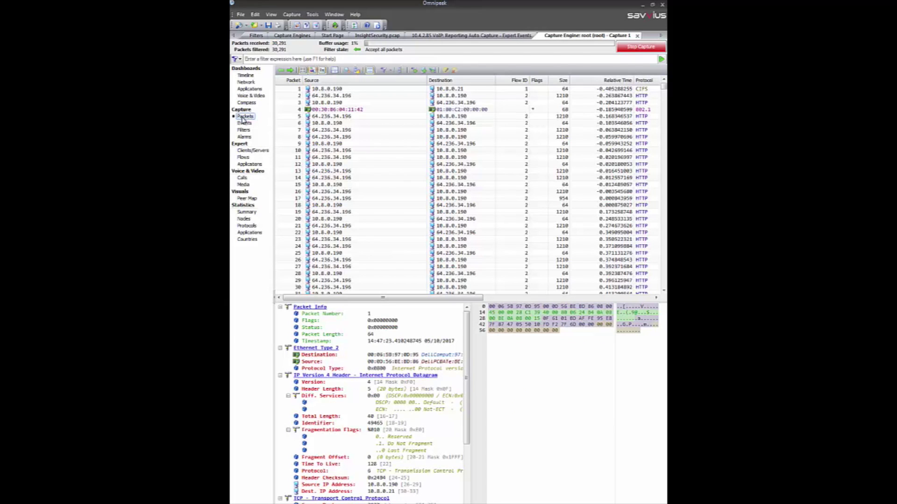
pyautogui.moveTo(325, 192); pyautogui.dragTo(302, 268)
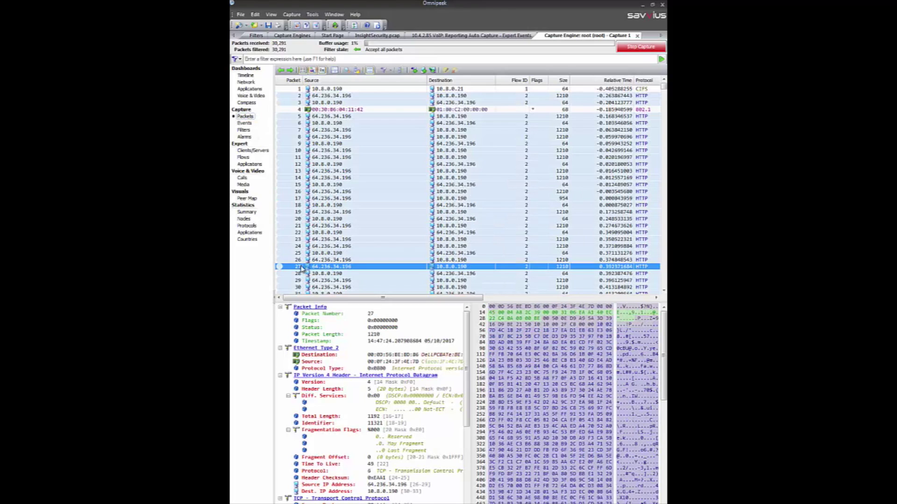
pyautogui.click(243, 157)
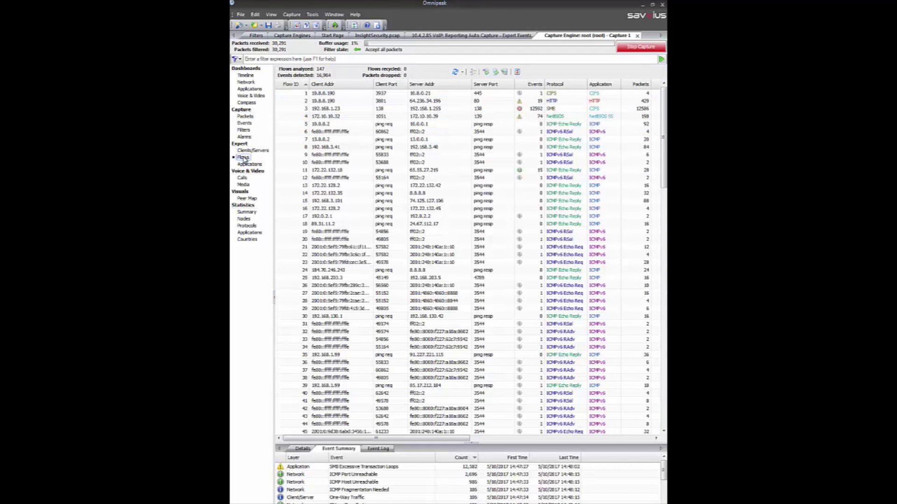
# Review the capture's voice and video calls, the Peer Map, and the application and country statistics
pyautogui.click(242, 178)
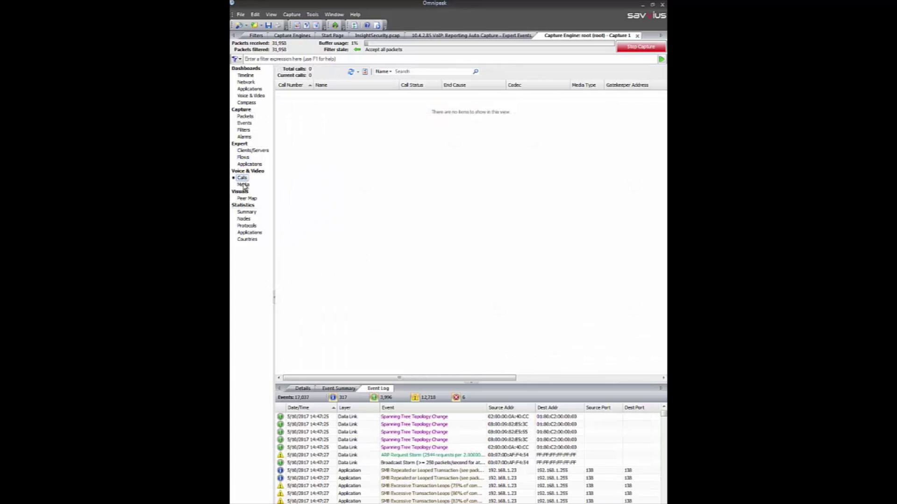
pyautogui.click(243, 198)
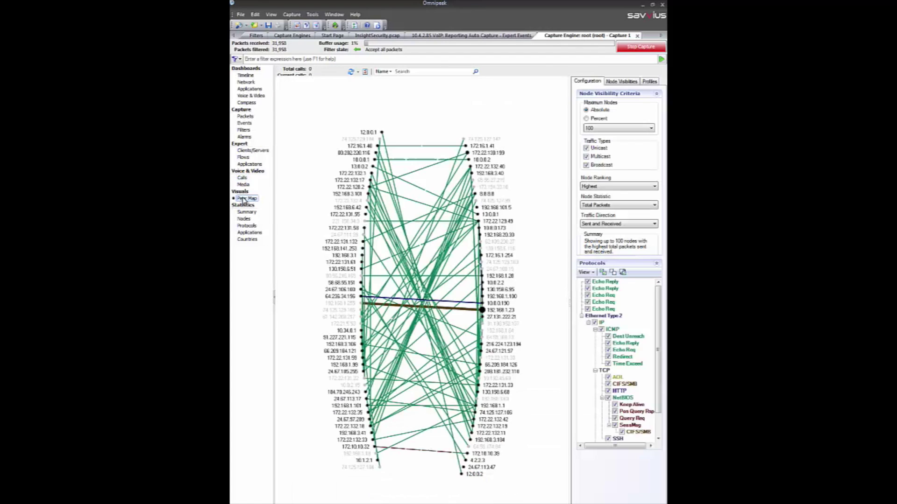
pyautogui.click(243, 232)
pyautogui.click(244, 239)
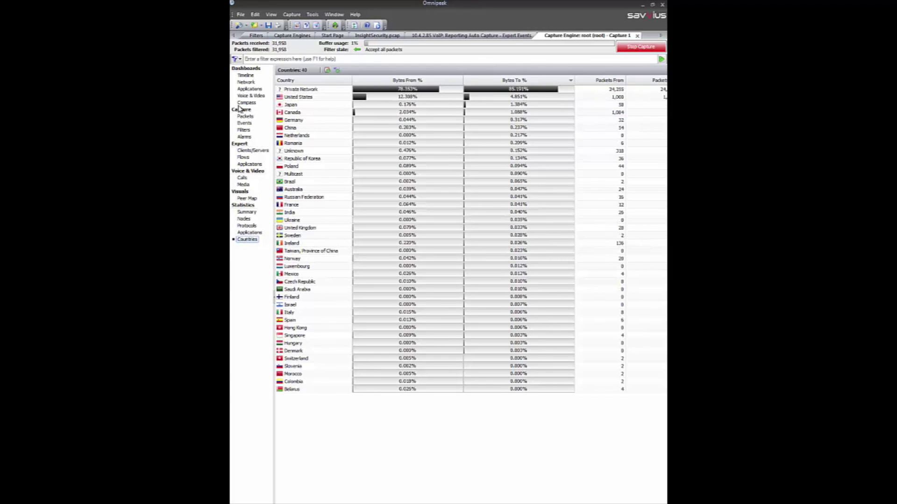
# Return to the engine's list of captures and review the adapter and general capture options of Capture 1
pyautogui.click(287, 36)
pyautogui.click(351, 96)
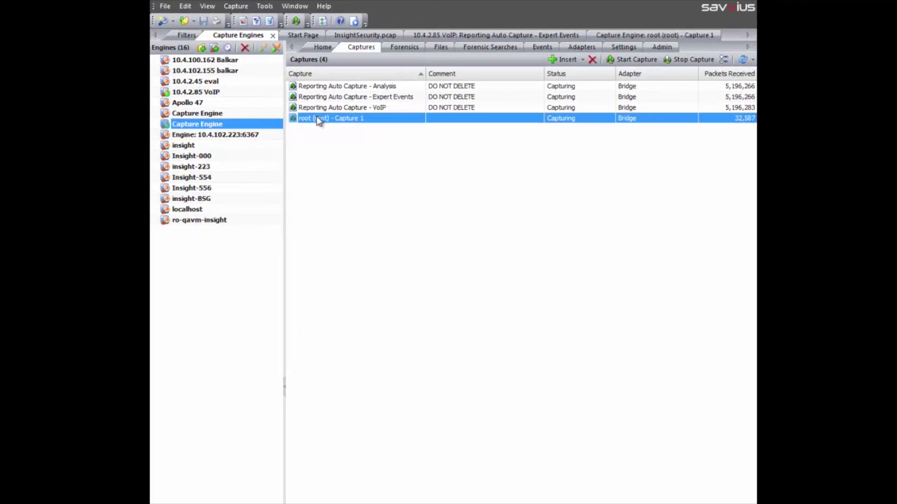
pyautogui.rightClick(284, 146)
pyautogui.click(315, 273)
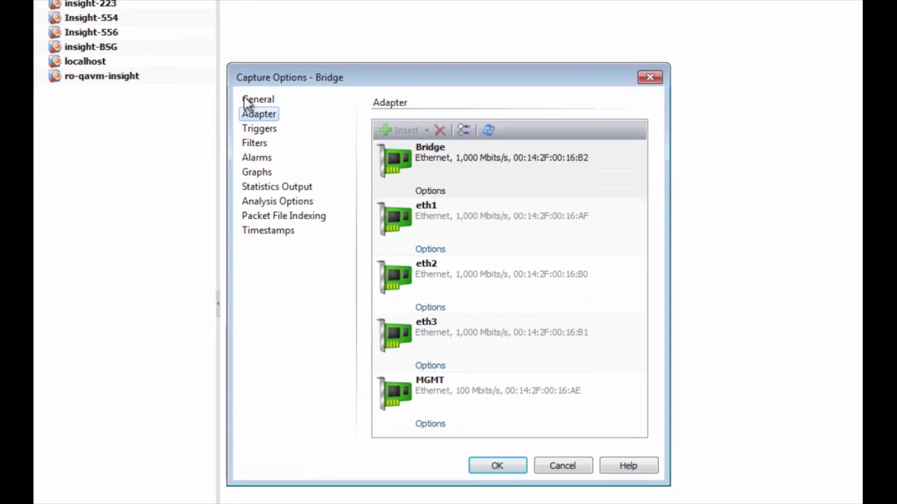
pyautogui.click(248, 84)
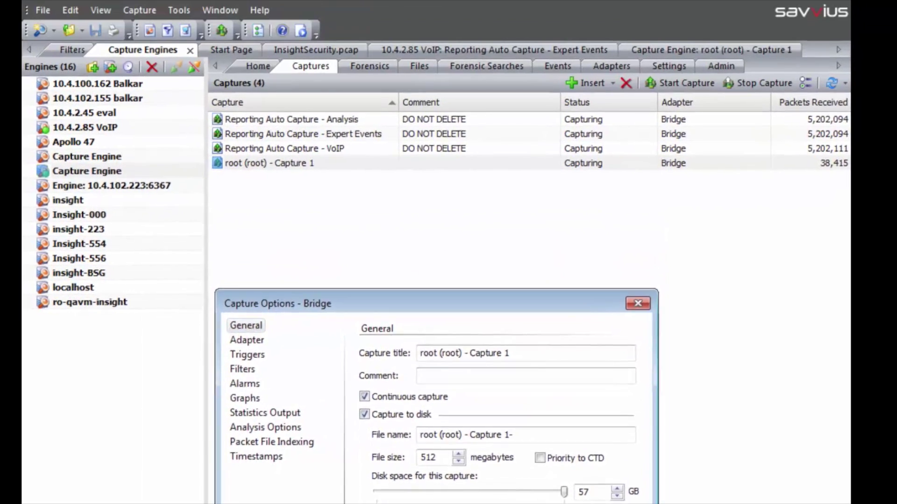
pyautogui.press('Return')
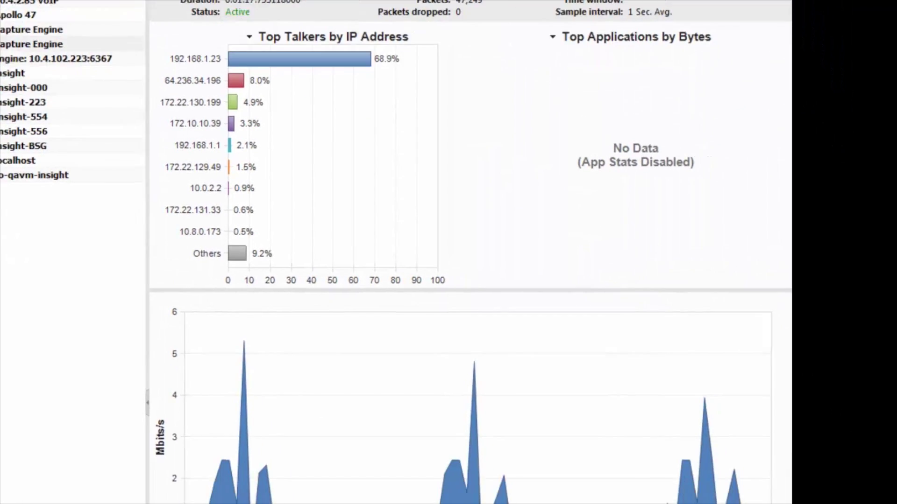
# Select the 14:47:59 to 14:48:06 traffic peak in Capture 1's forensics timeline and start a forensic search with all analysis options enabled
pyautogui.moveTo(452, 404); pyautogui.dragTo(488, 403)
pyautogui.moveTo(401, 186); pyautogui.dragTo(410, 187)
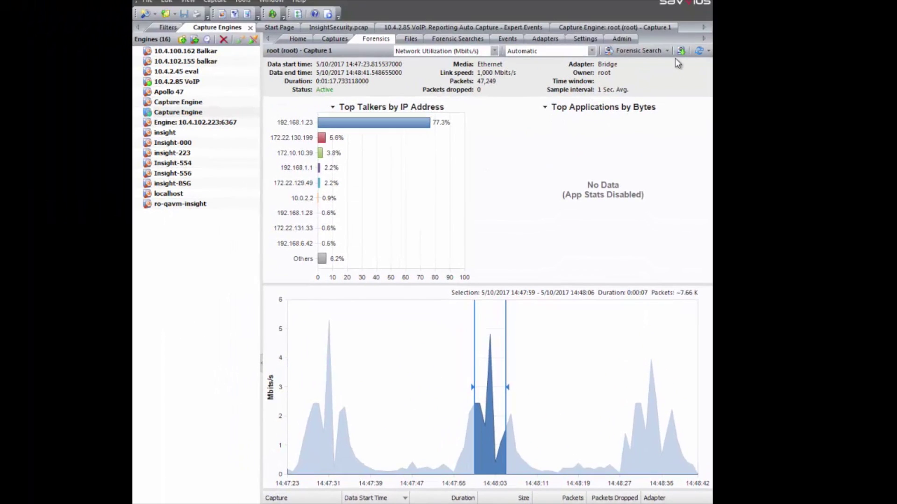
pyautogui.click(638, 51)
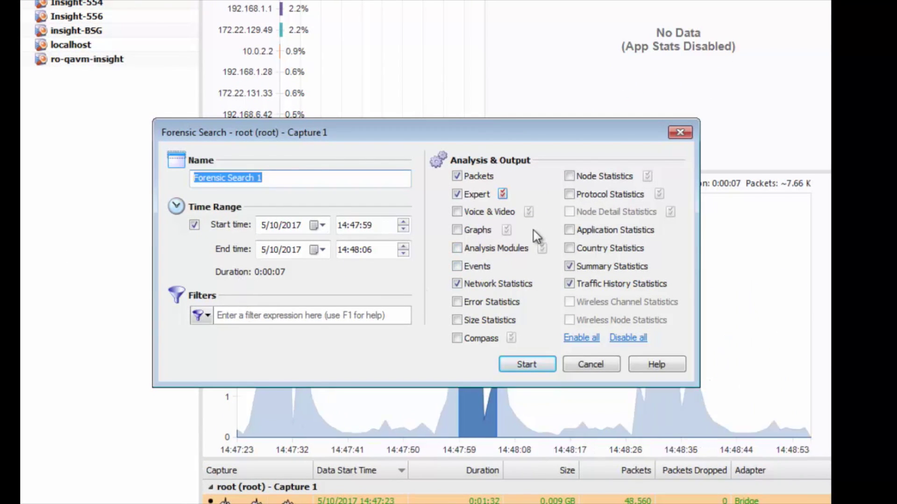
pyautogui.click(577, 338)
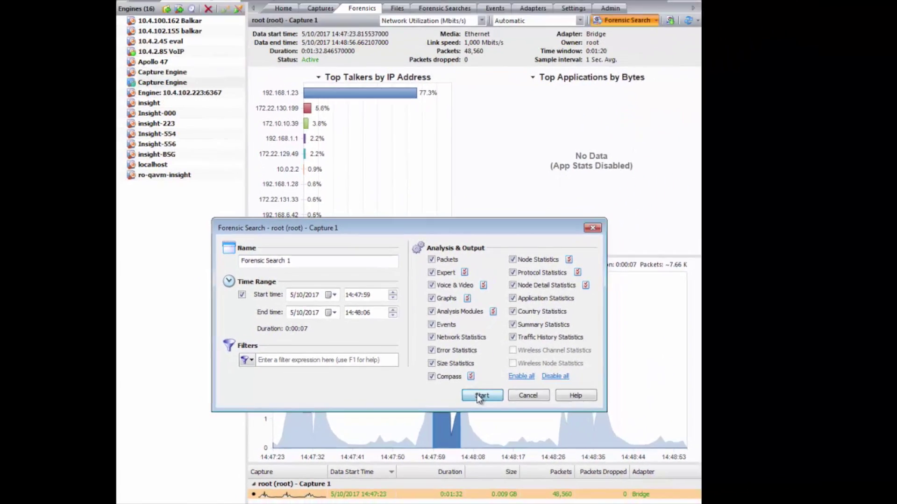
pyautogui.click(527, 364)
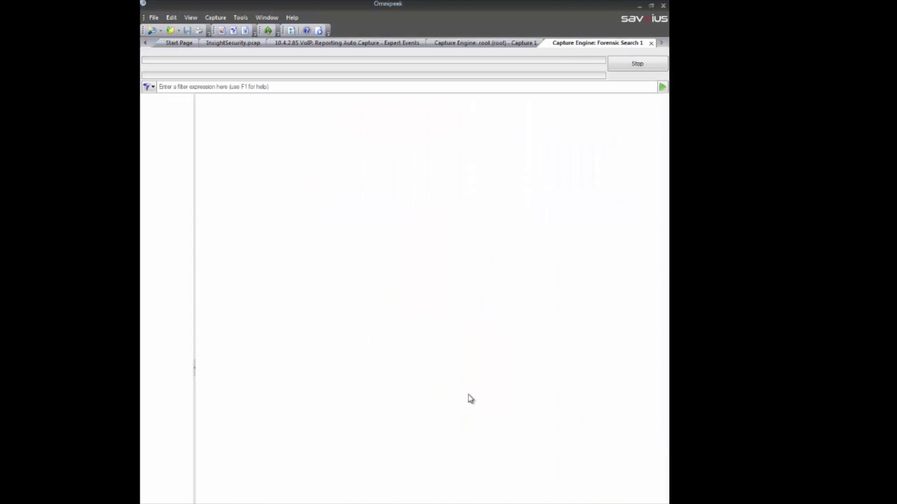